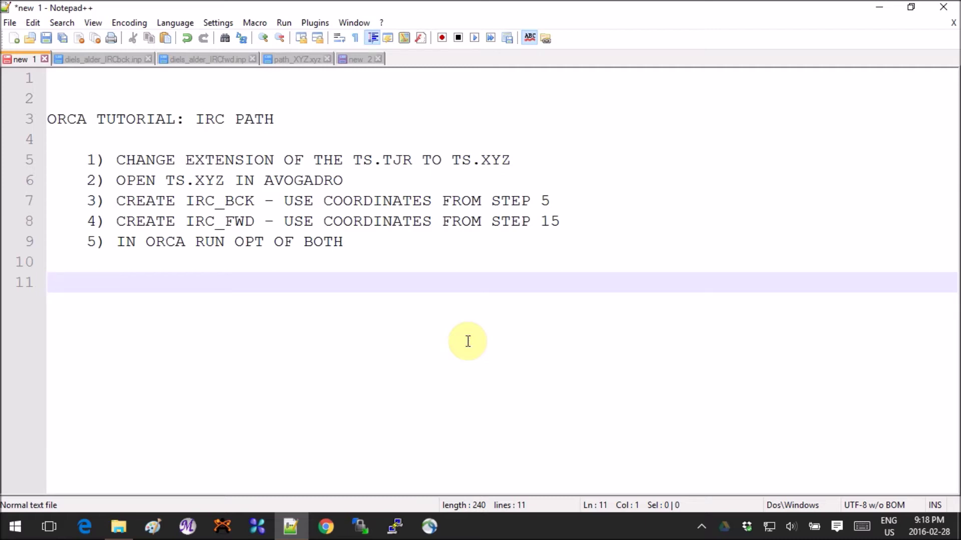
# - Bring up the Tutorials folder with path_0.xyz through path_7.xyz alongside Notepad++
pyautogui.click(119, 527)
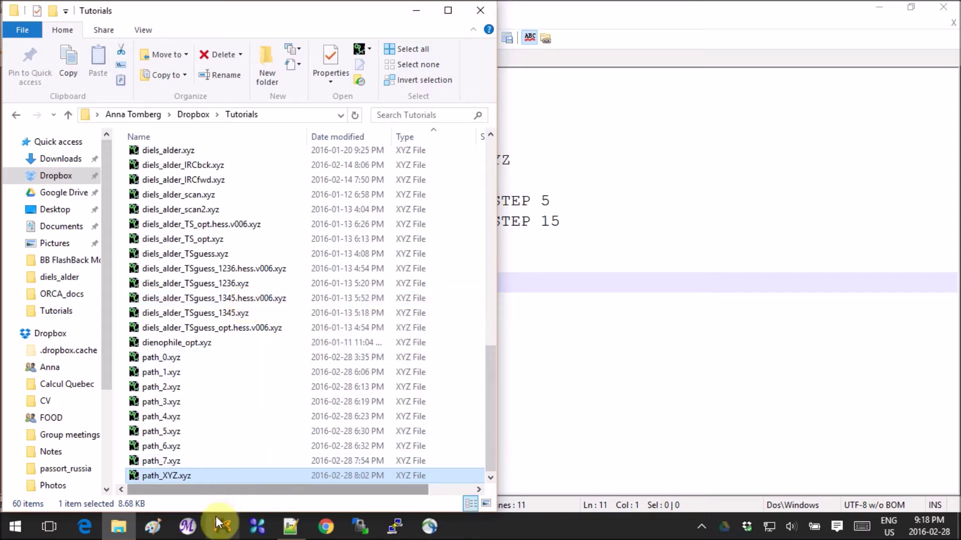
# - Drop diels_alder_TSguess_1345.hess.v006.xyz into Avogadro and rotate the diene–ethene transition state
pyautogui.click(120, 534)
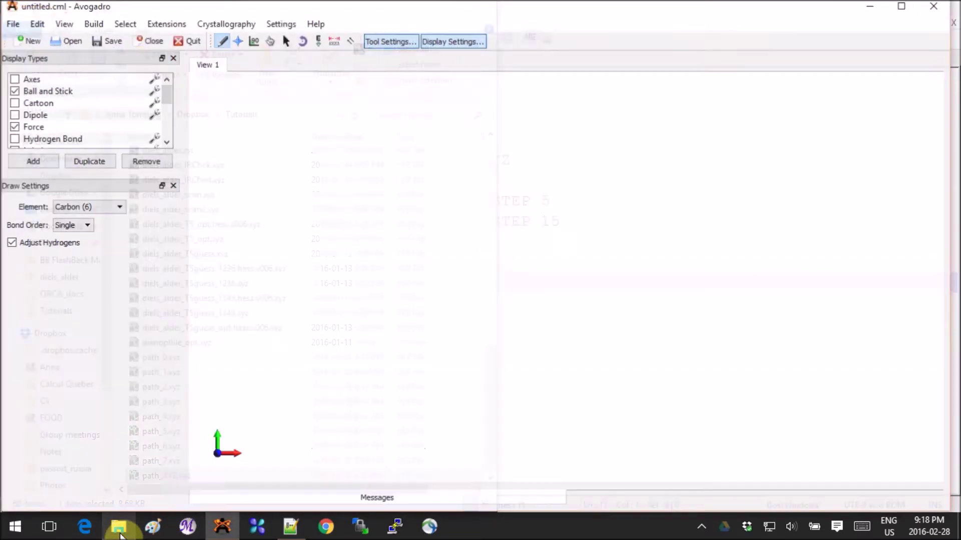
pyautogui.click(121, 534)
pyautogui.moveTo(259, 299); pyautogui.dragTo(534, 272)
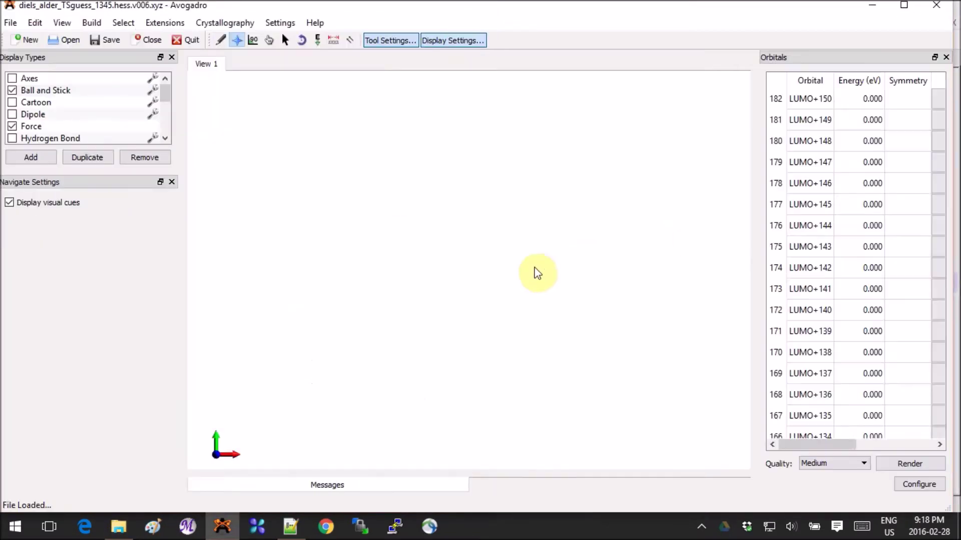
pyautogui.scroll(5, 602, 315)
pyautogui.moveTo(643, 329); pyautogui.dragTo(618, 315)
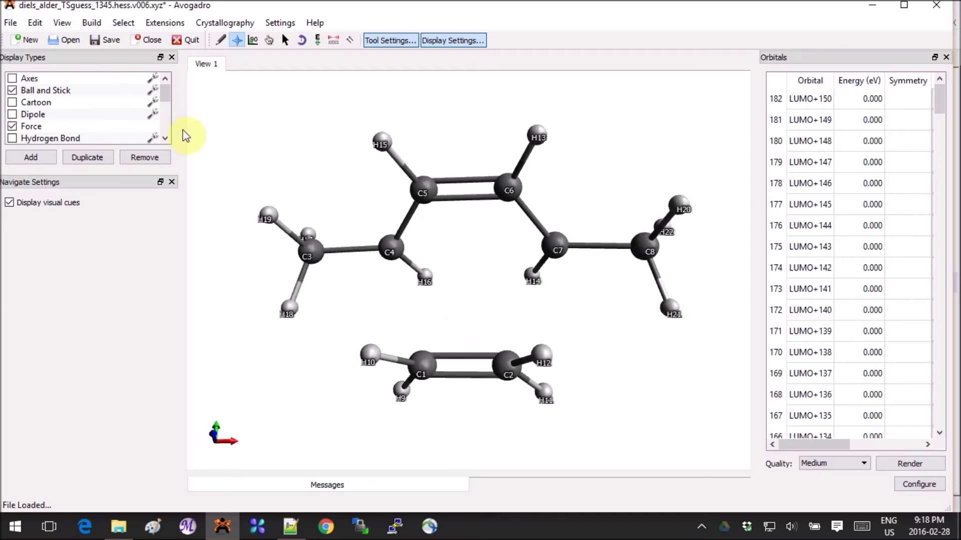
# - Play the vibration animation looping, with Dynamic Bonds enabled, from Extensions > Animation
pyautogui.click(167, 23)
pyautogui.click(219, 46)
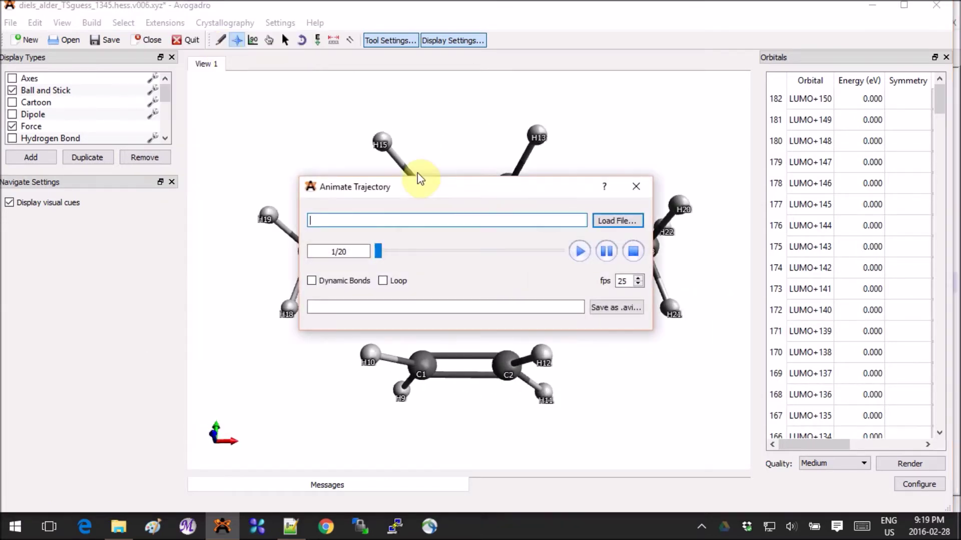
pyautogui.moveTo(423, 187); pyautogui.dragTo(137, 18)
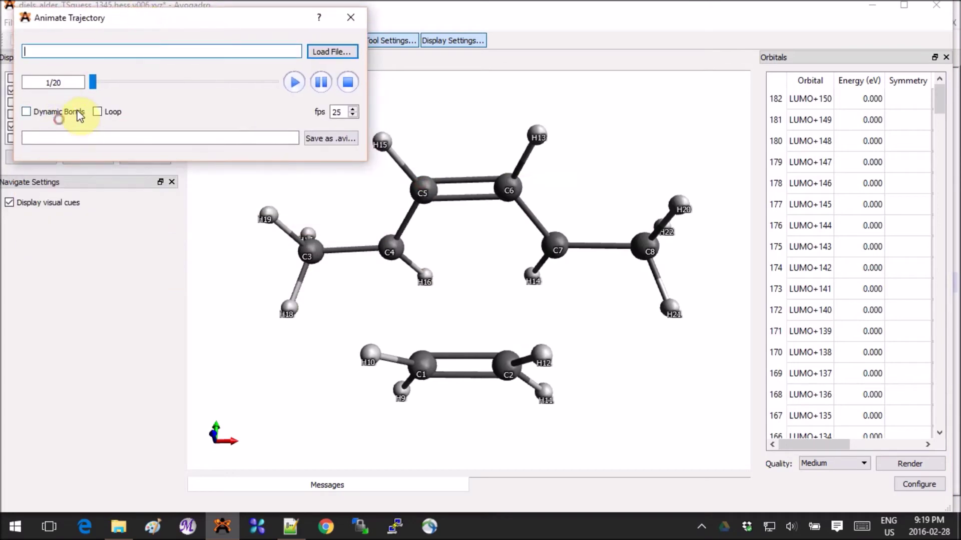
pyautogui.click(75, 112)
pyautogui.click(97, 111)
pyautogui.click(294, 82)
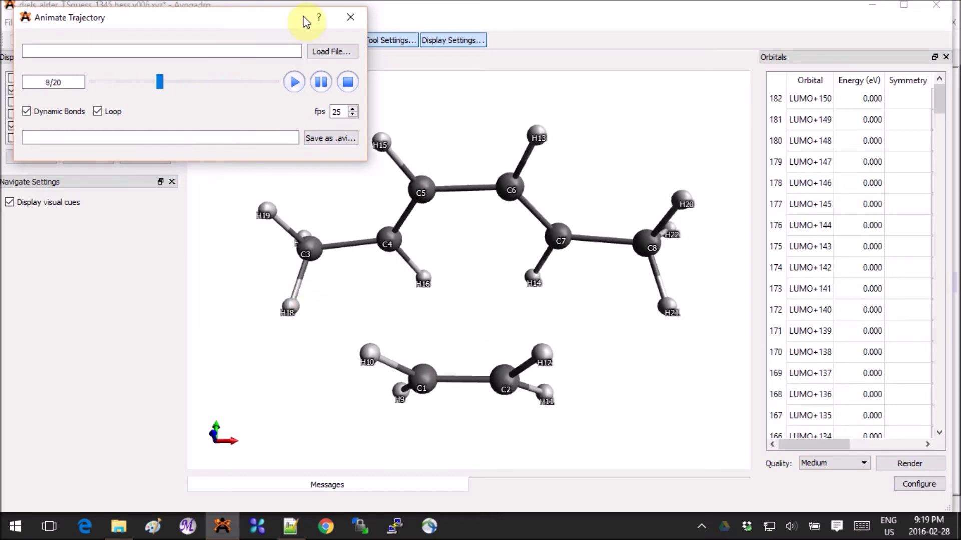
# - Rewind the trajectory and hold it at frame 5 of 20
pyautogui.moveTo(261, 25); pyautogui.dragTo(249, 29)
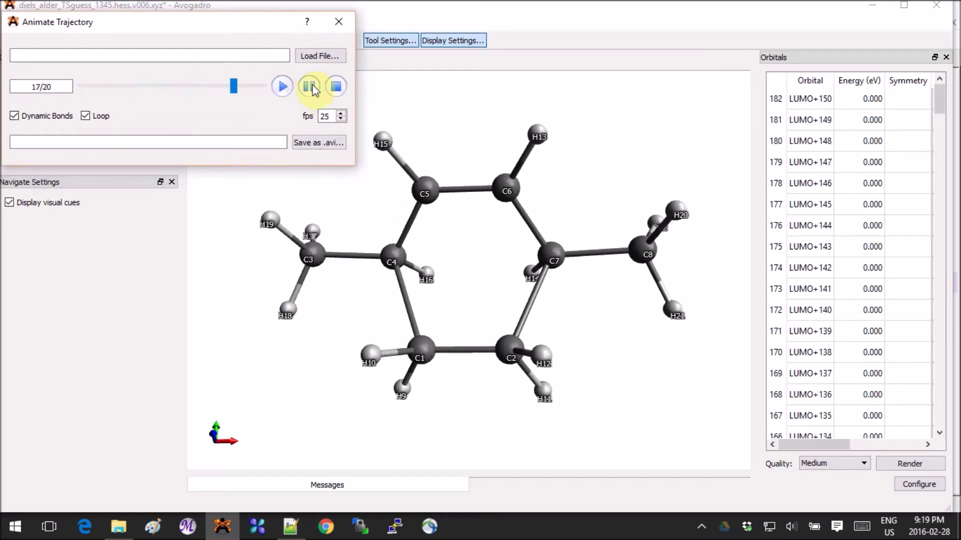
pyautogui.moveTo(209, 89); pyautogui.dragTo(69, 93)
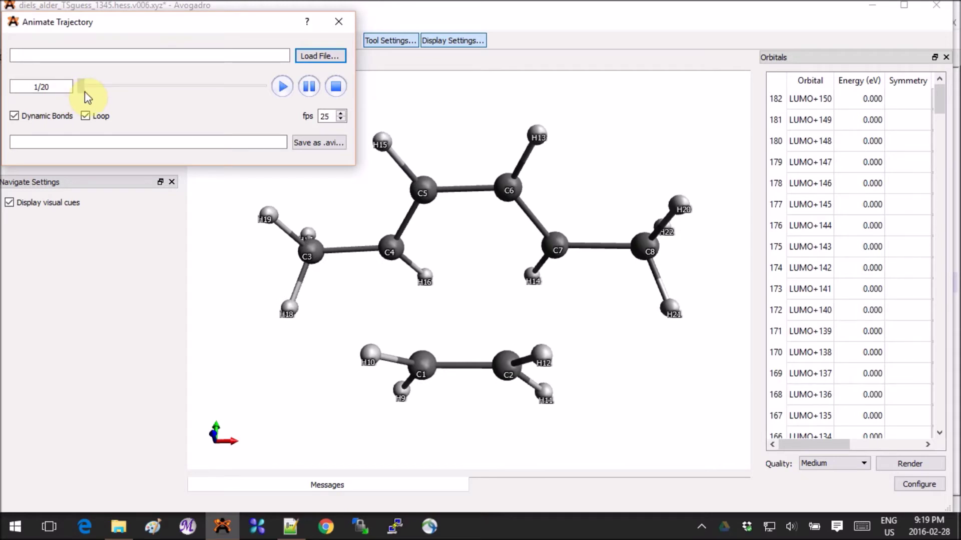
pyautogui.moveTo(85, 92); pyautogui.dragTo(128, 103)
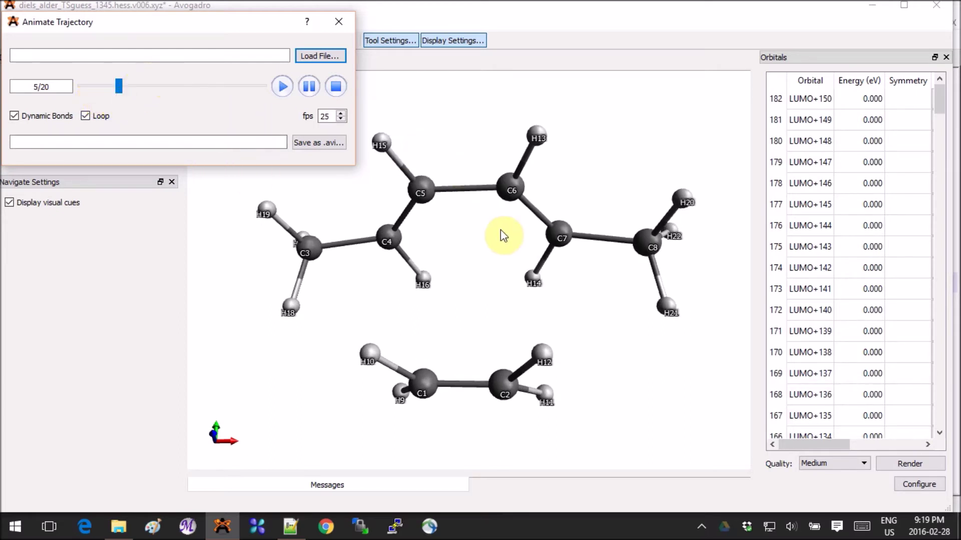
pyautogui.moveTo(457, 269); pyautogui.dragTo(457, 315, button='right')
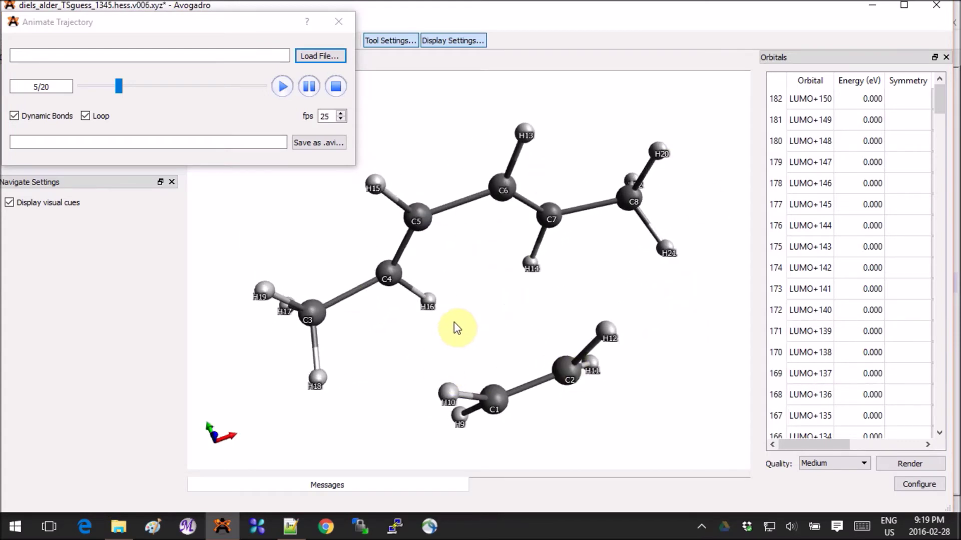
pyautogui.moveTo(243, 23); pyautogui.dragTo(252, 149)
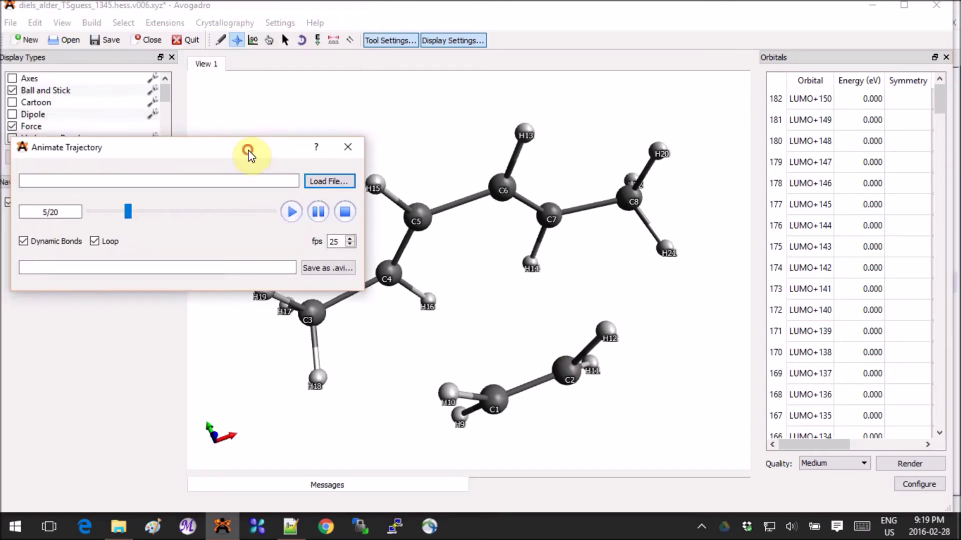
# - Open Extensions > Orca > Generate Orca Input, then close it without generating
pyautogui.click(172, 23)
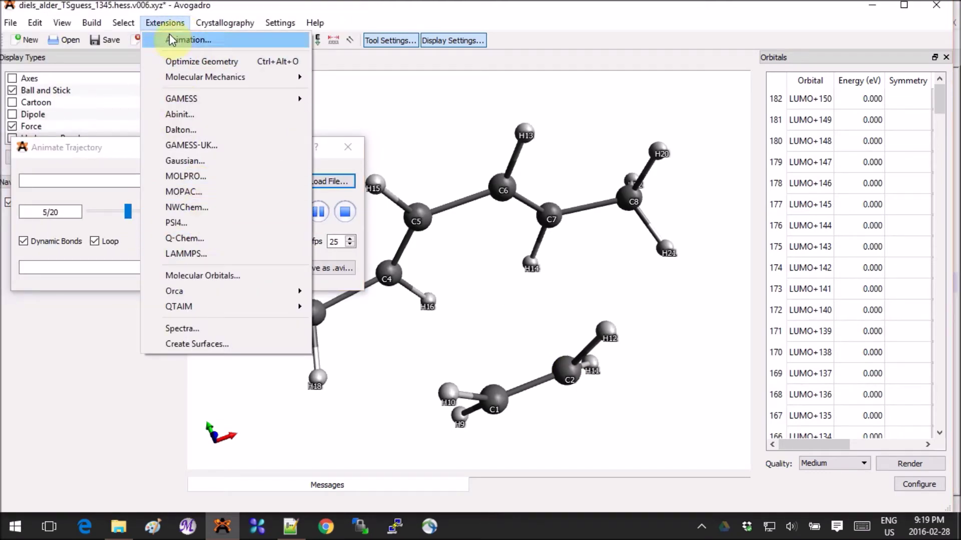
pyautogui.moveTo(298, 292)
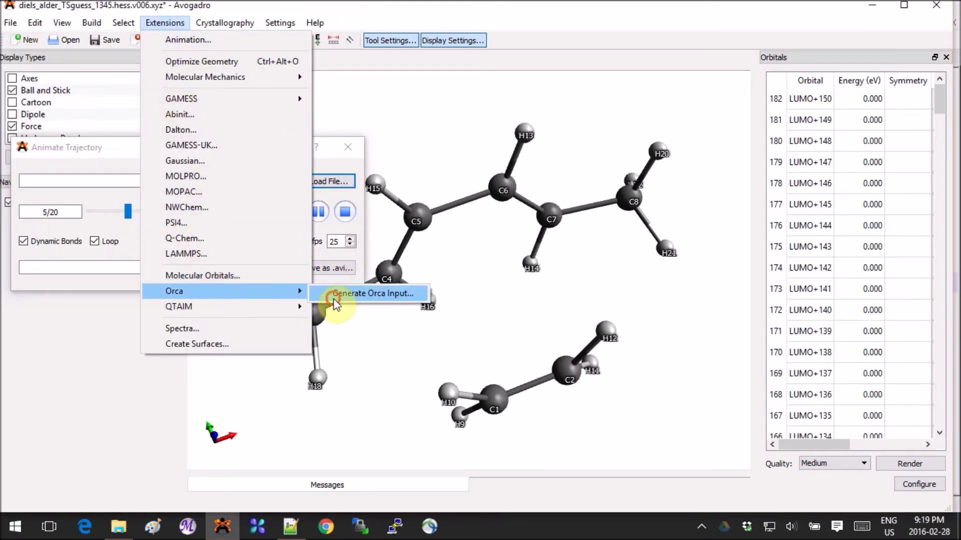
pyautogui.click(333, 295)
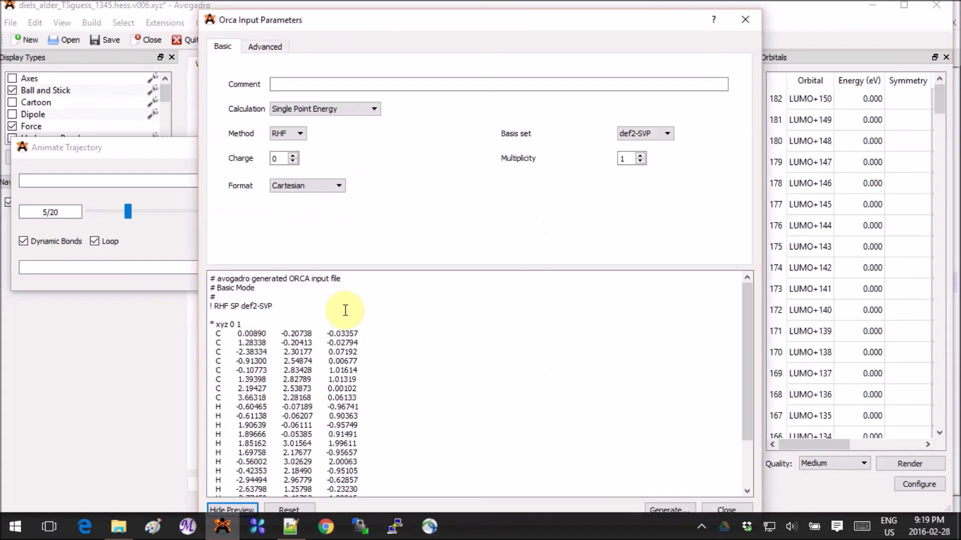
pyautogui.click(748, 19)
pyautogui.moveTo(242, 150); pyautogui.dragTo(242, 58)
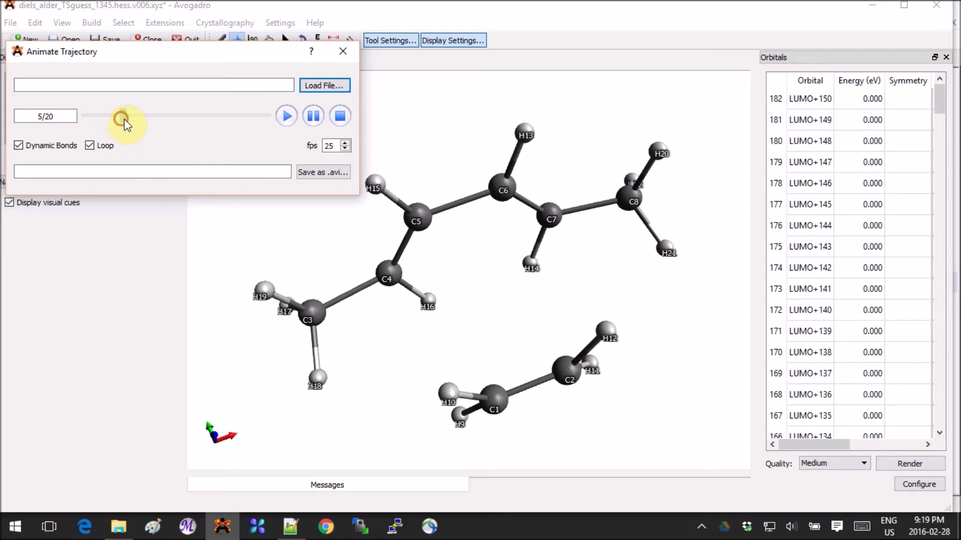
# - Move the trajectory to frame 15 of 20 and generate an ORCA input from it
pyautogui.moveTo(124, 119); pyautogui.dragTo(217, 129)
pyautogui.moveTo(676, 354); pyautogui.dragTo(633, 358, button='right')
pyautogui.moveTo(632, 358); pyautogui.dragTo(622, 402)
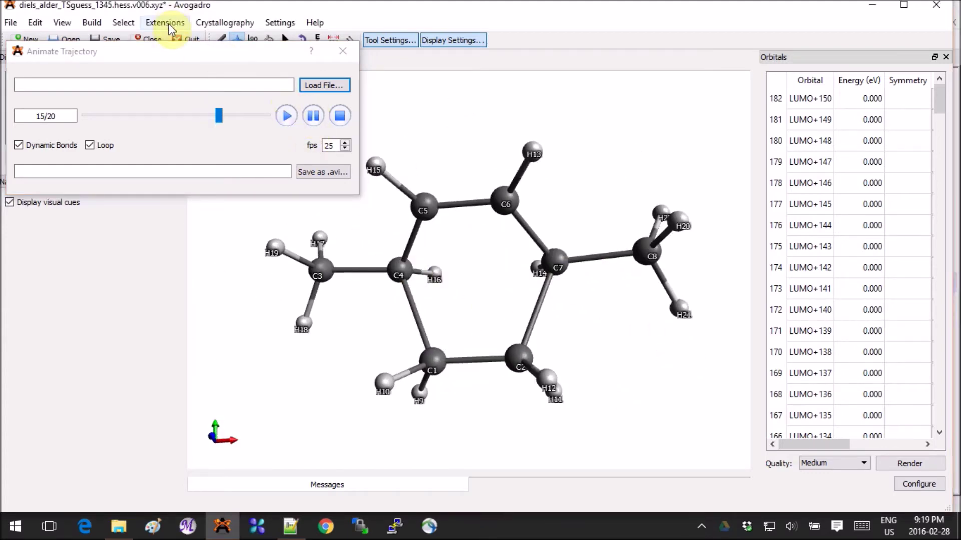
pyautogui.click(169, 27)
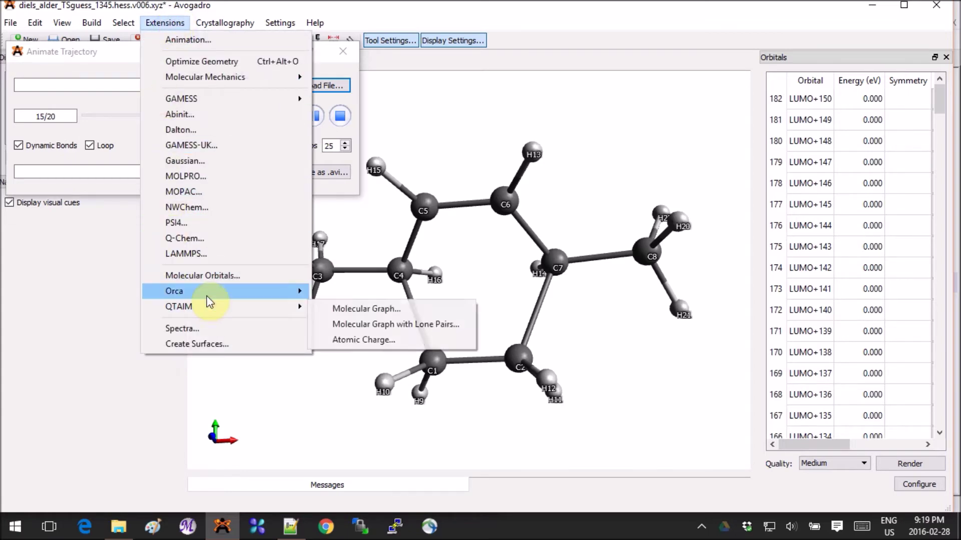
pyautogui.moveTo(288, 291)
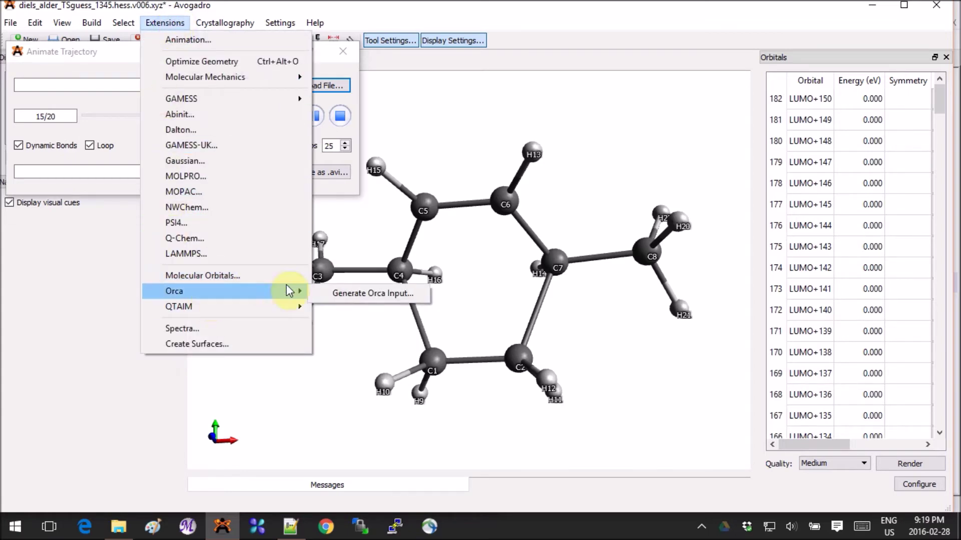
pyautogui.click(354, 293)
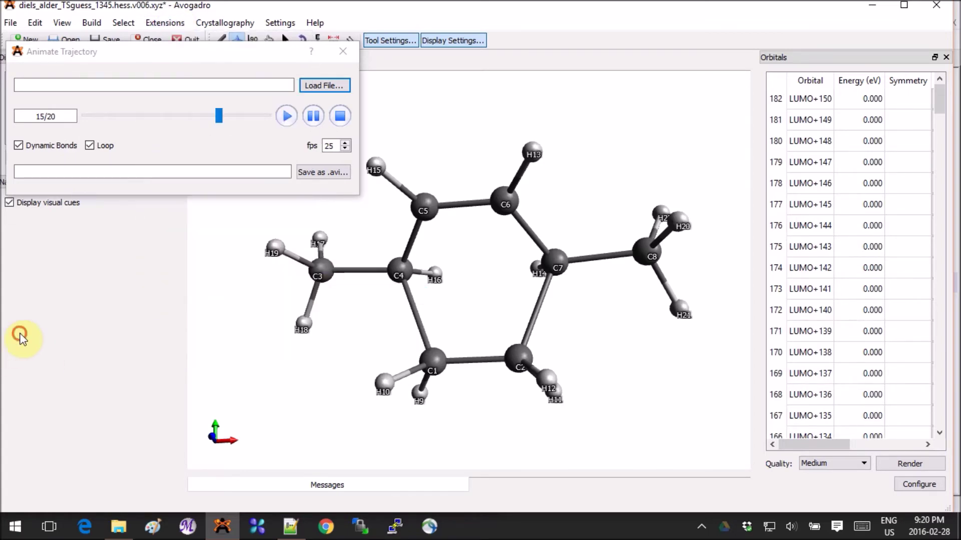
# - Review diels_alder_IRCbck.inp coordinates in Notepad++, then view diels_alder_IRCfwd.inp
pyautogui.click(300, 533)
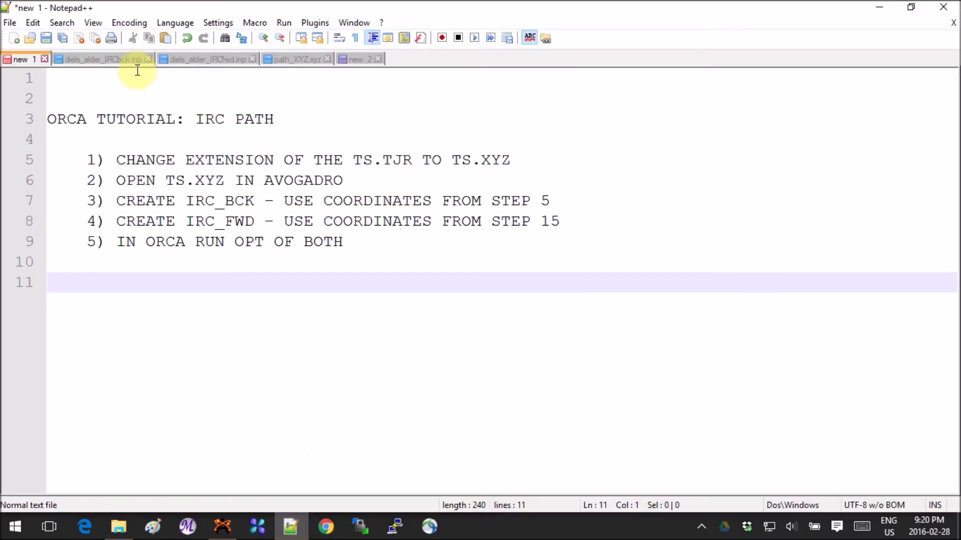
pyautogui.click(125, 59)
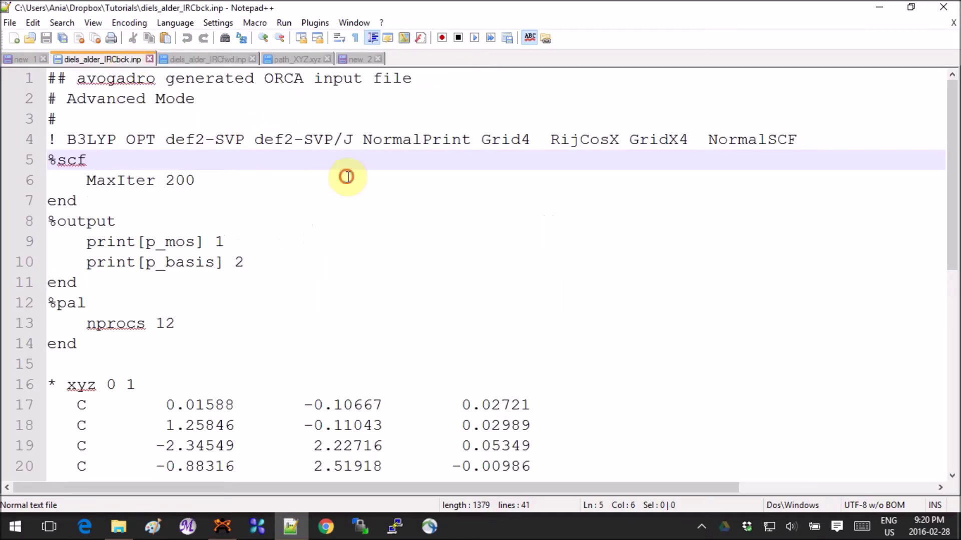
pyautogui.click(231, 189)
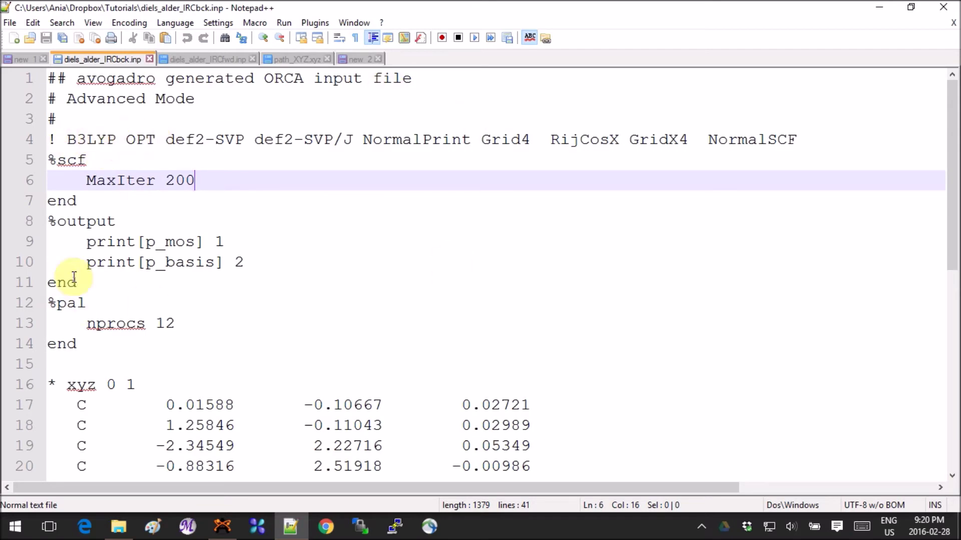
pyautogui.click(443, 306)
pyautogui.scroll(-6, 440, 290)
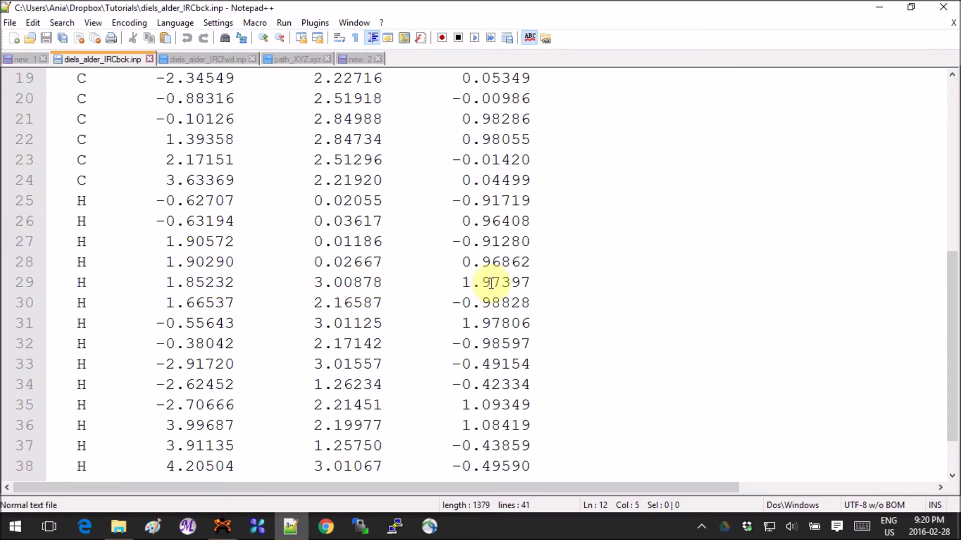
pyautogui.scroll(6, 490, 285)
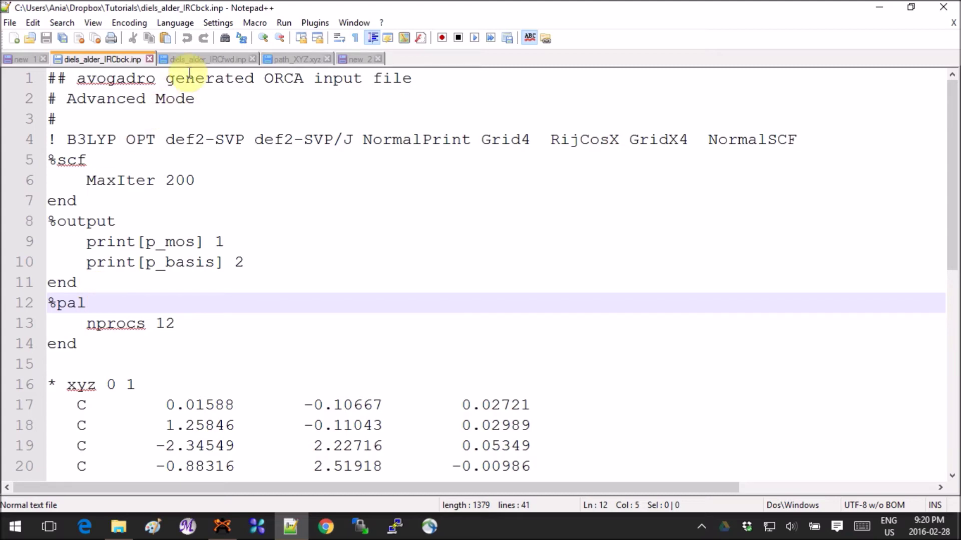
pyautogui.click(202, 61)
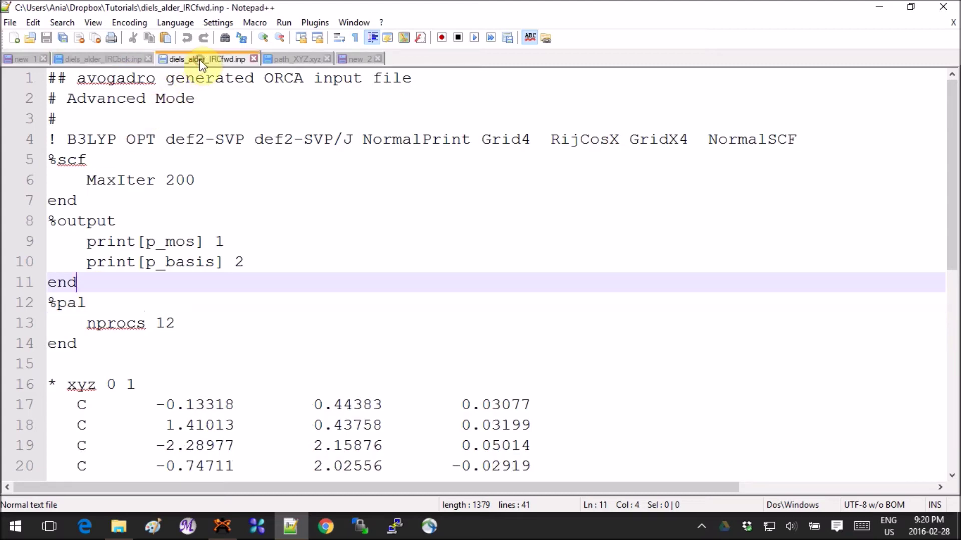
pyautogui.click(119, 527)
# - Load diels_alder_IRCbck.out into Avogadro and rotate the separated reactants
pyautogui.click(152, 526)
pyautogui.click(118, 526)
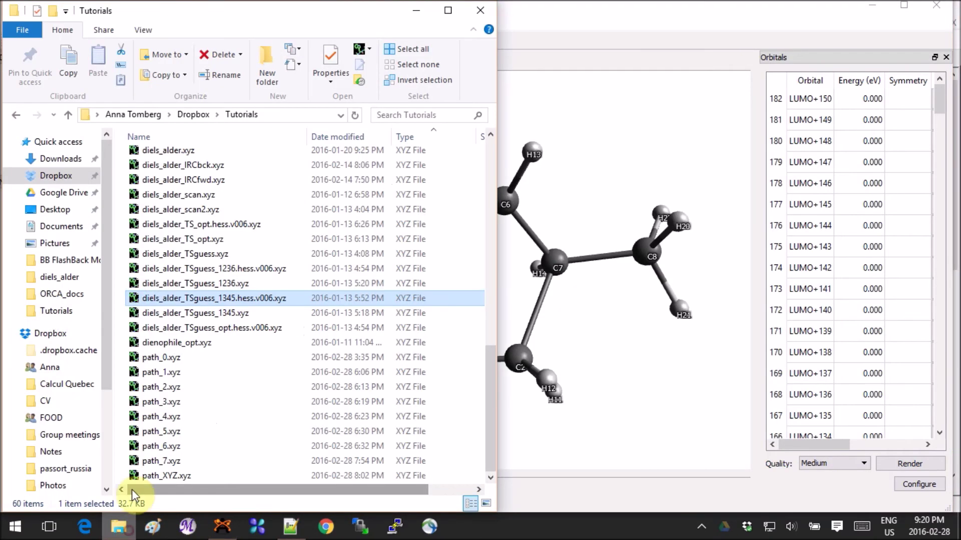
pyautogui.click(194, 314)
pyautogui.scroll(8, 205, 335)
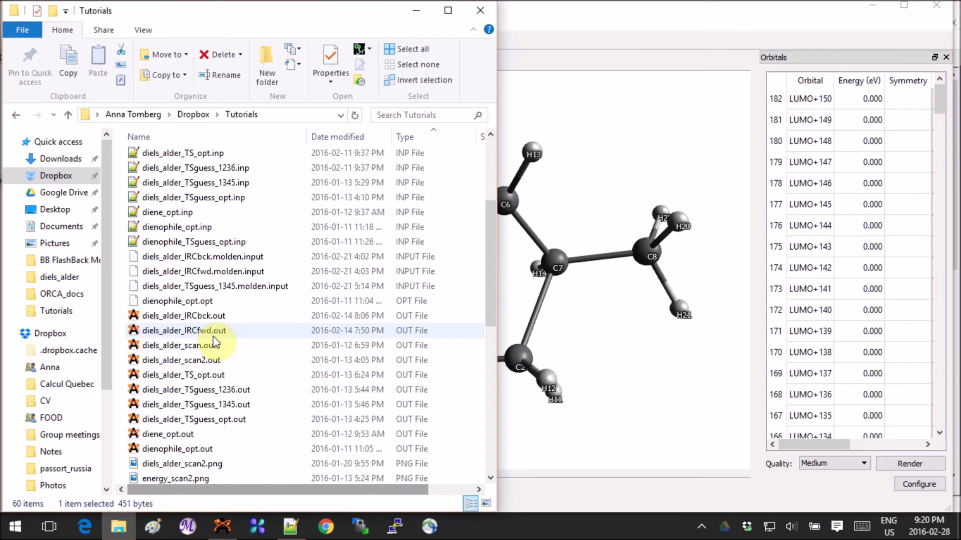
pyautogui.moveTo(225, 315); pyautogui.dragTo(646, 286)
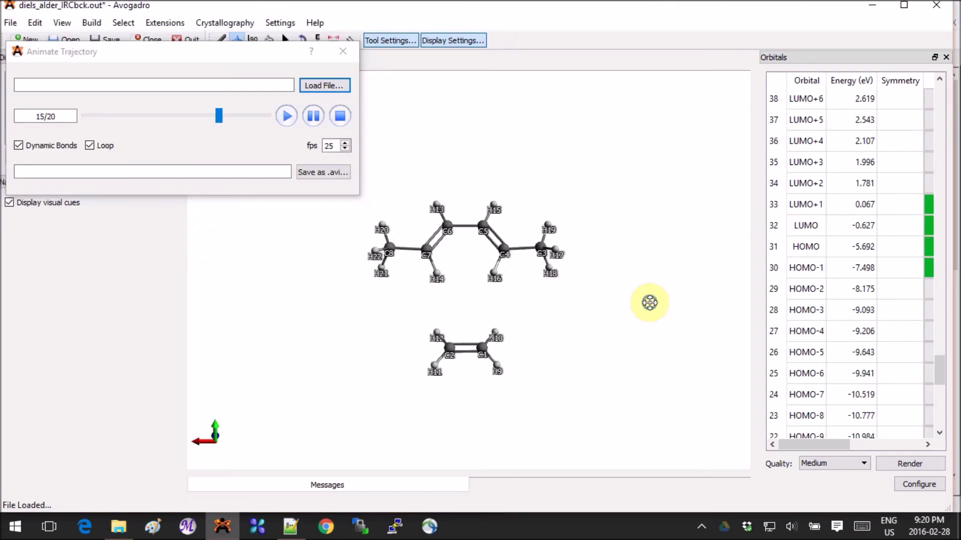
pyautogui.moveTo(622, 315); pyautogui.dragTo(398, 343)
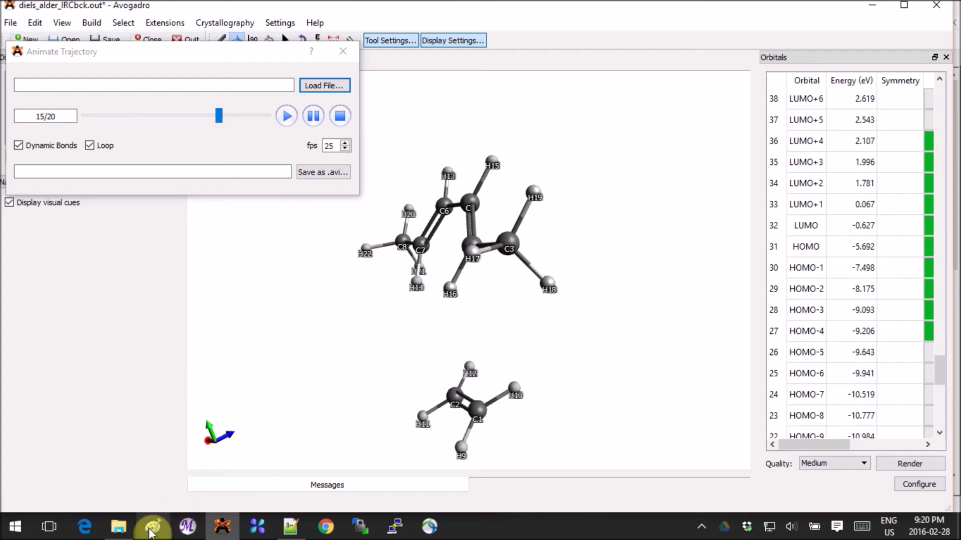
# - Load diels_alder_IRCfwd.out and rotate the cyclized cyclohexene product
pyautogui.click(118, 527)
pyautogui.moveTo(194, 331); pyautogui.dragTo(578, 289)
pyautogui.moveTo(611, 339); pyautogui.dragTo(607, 316)
pyautogui.moveTo(448, 332); pyautogui.dragTo(259, 356)
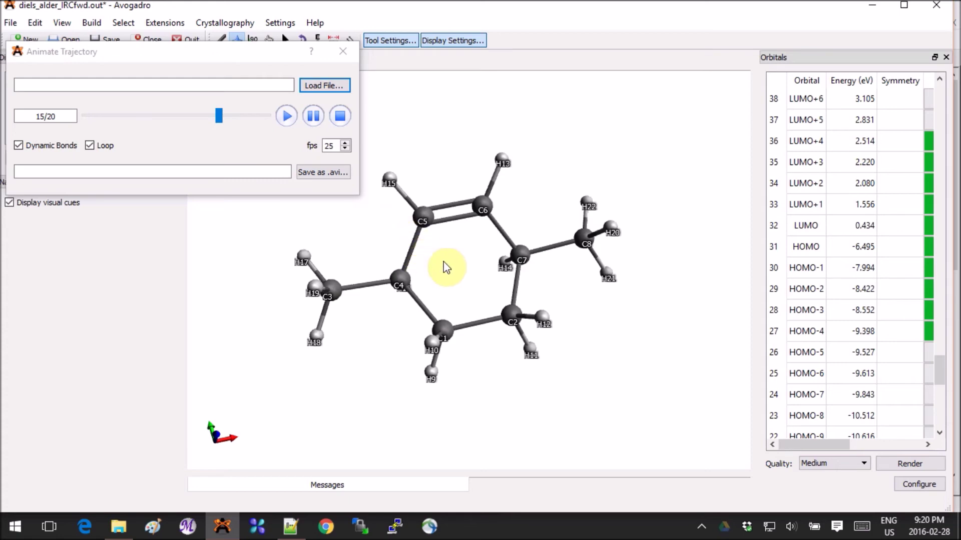
pyautogui.moveTo(489, 249); pyautogui.dragTo(455, 228)
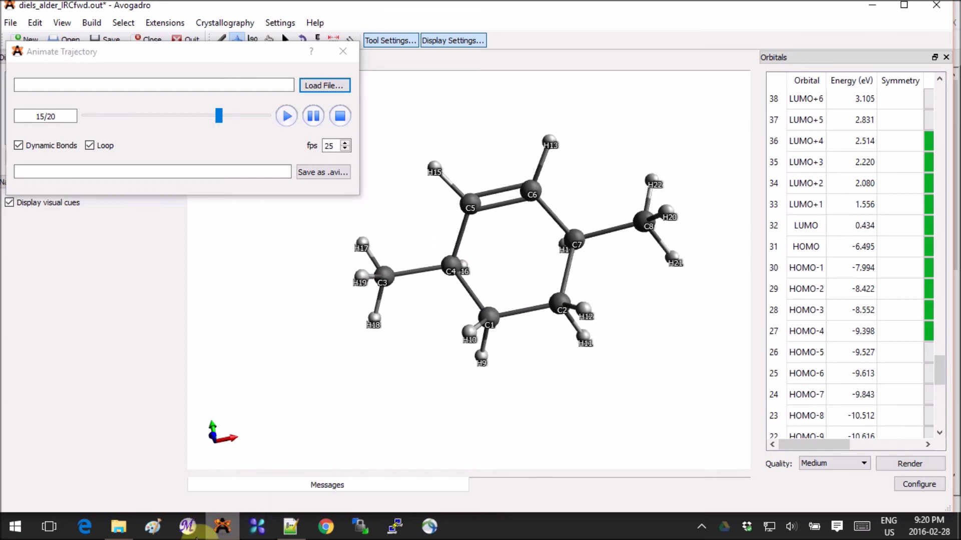
pyautogui.moveTo(115, 537)
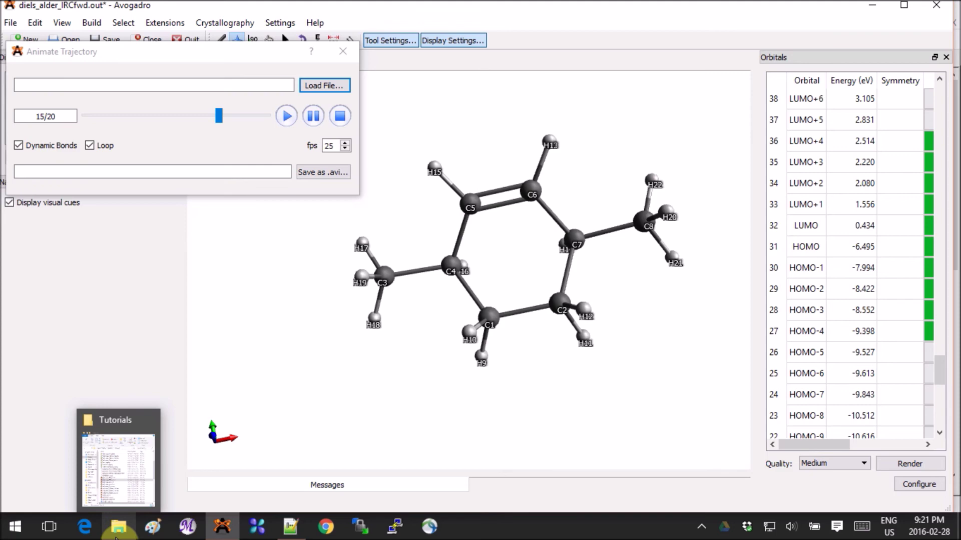
# - Return to the Tutorials folder and browse its ORCA .out files, such as diels_alder_scan.out
pyautogui.click(128, 485)
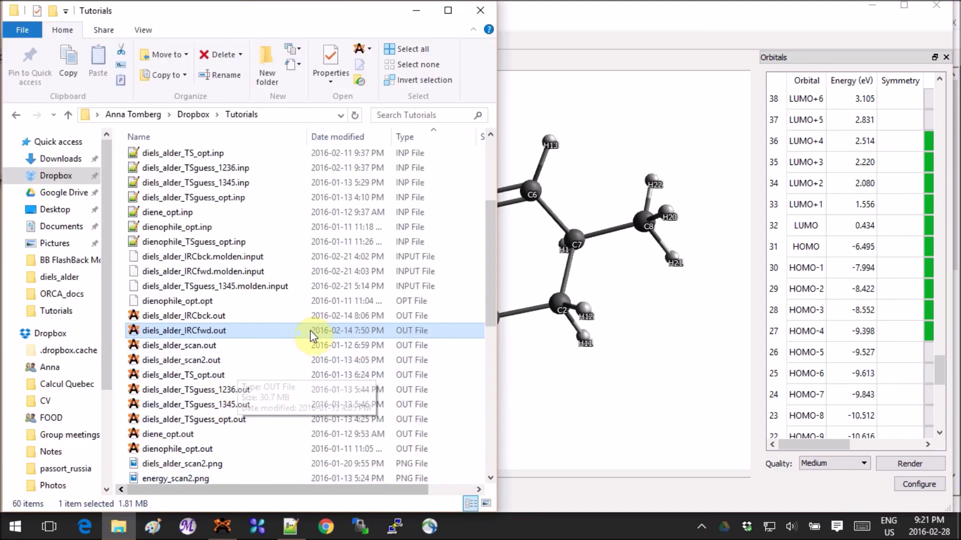
pyautogui.doubleClick(227, 346)
pyautogui.scroll(-3, 230, 353)
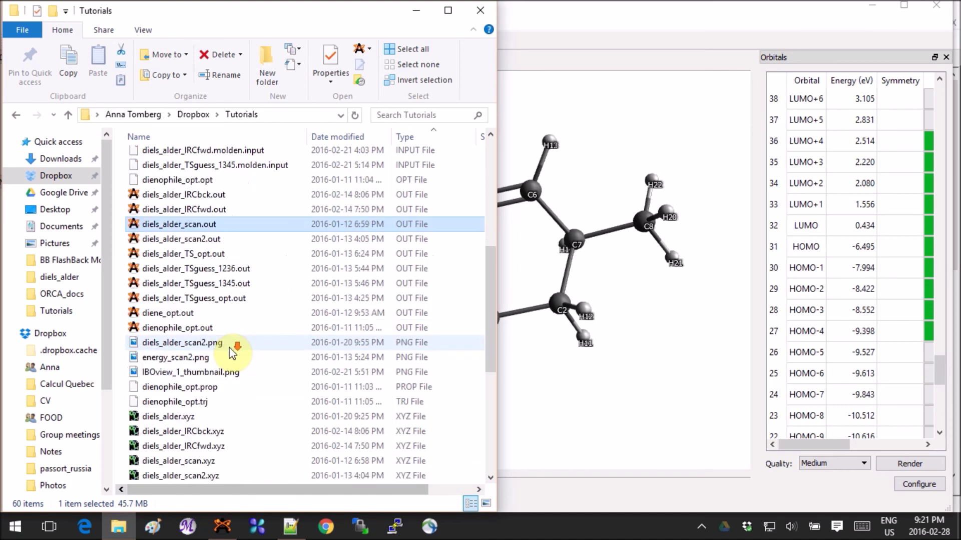
pyautogui.scroll(-6, 231, 353)
pyautogui.scroll(9, 231, 352)
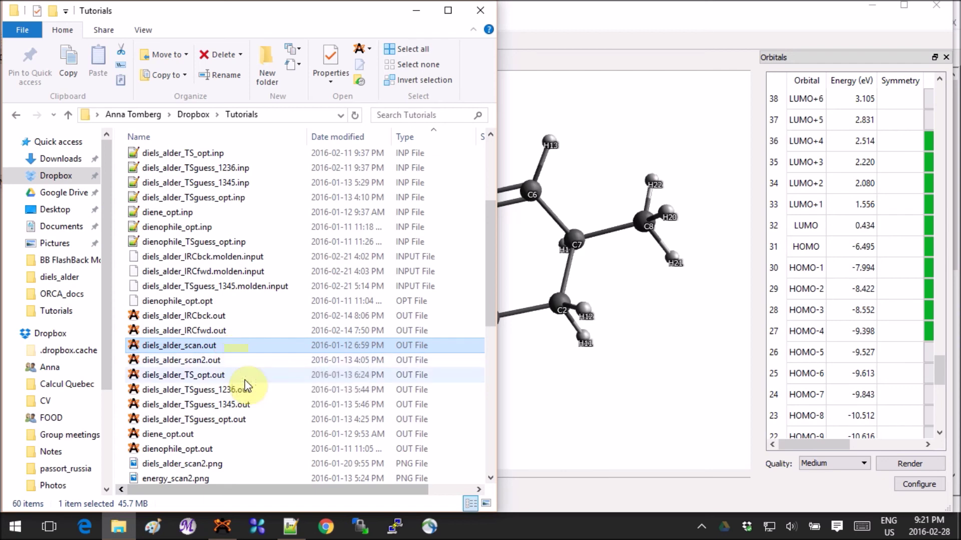
# - Close the Animate Trajectory dialog and rotate the diels_alder_IRCfwd.out product for a final look
pyautogui.click(568, 357)
pyautogui.scroll(2, 680, 353)
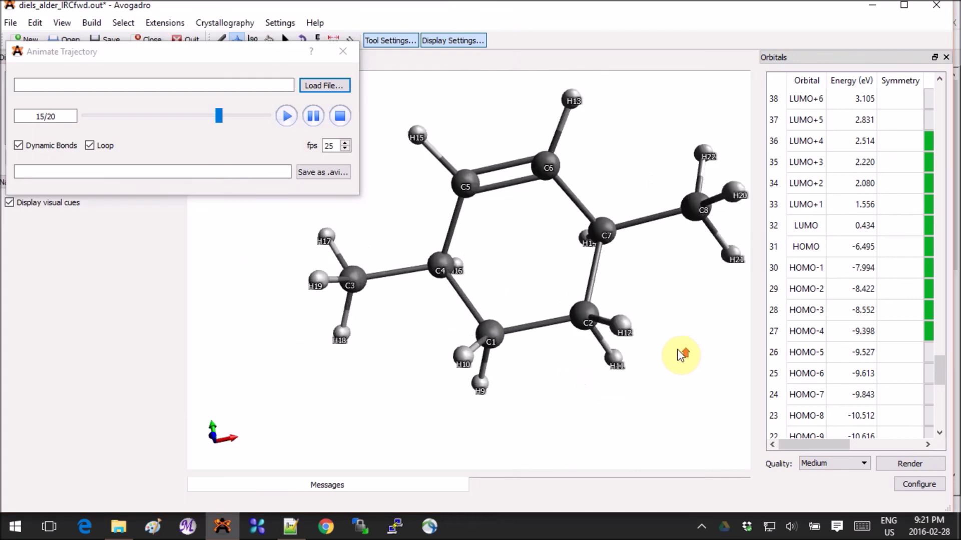
pyautogui.click(337, 59)
pyautogui.moveTo(376, 310); pyautogui.dragTo(414, 314)
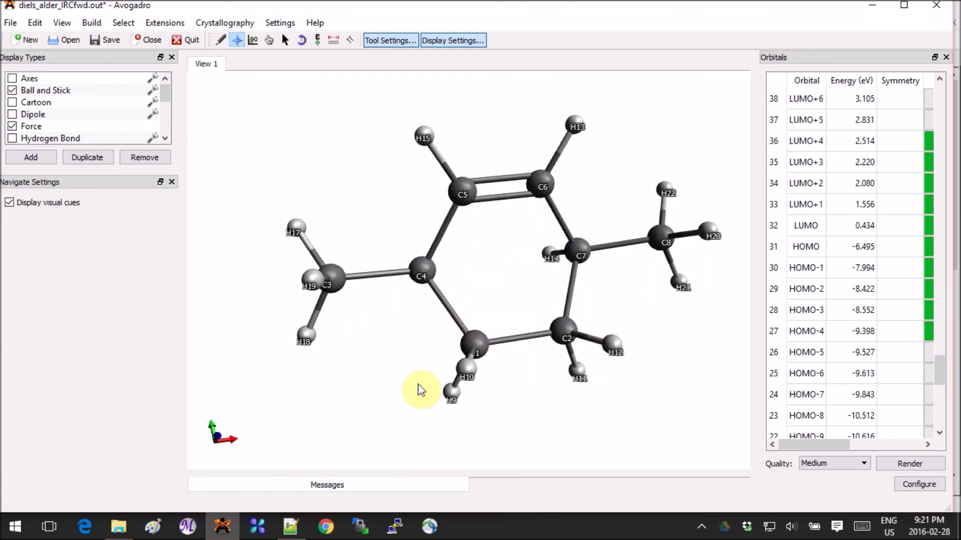